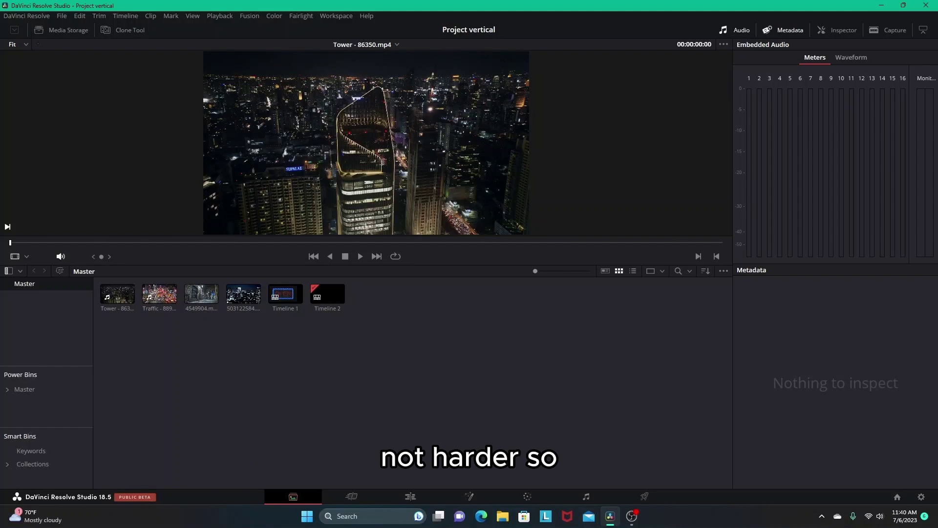
Open the Edit page and place Tower - 86350.mp4 at the start of the Video 1 track in Timeline 2
{"action": "left_click", "coordinate": [410, 496]}
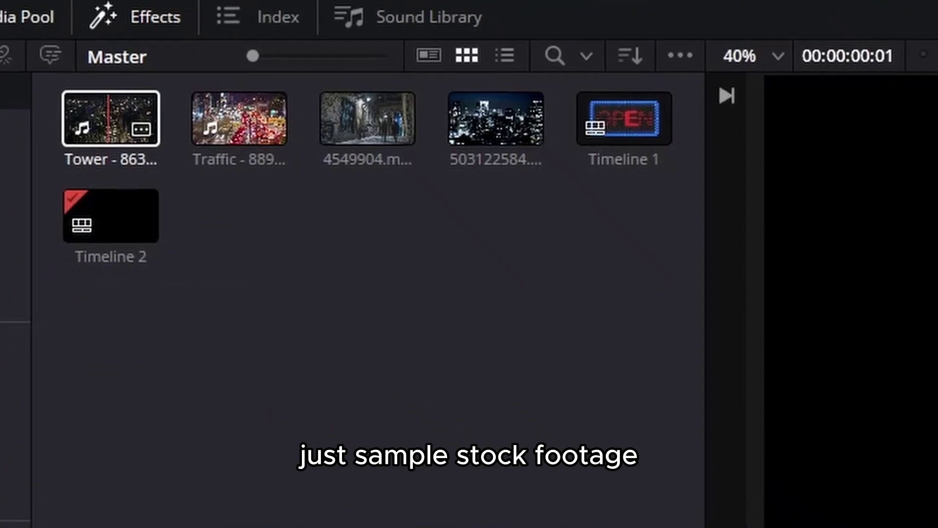
{"action": "left_click_drag", "start_coordinate": [103, 67], "coordinate": [136, 69]}
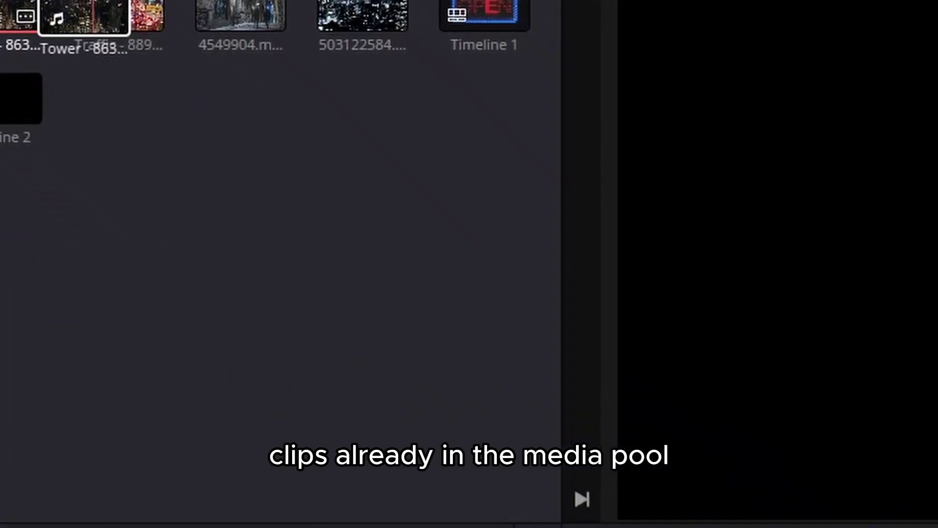
{"action": "left_click_drag", "start_coordinate": [84, 12], "coordinate": [274, 357]}
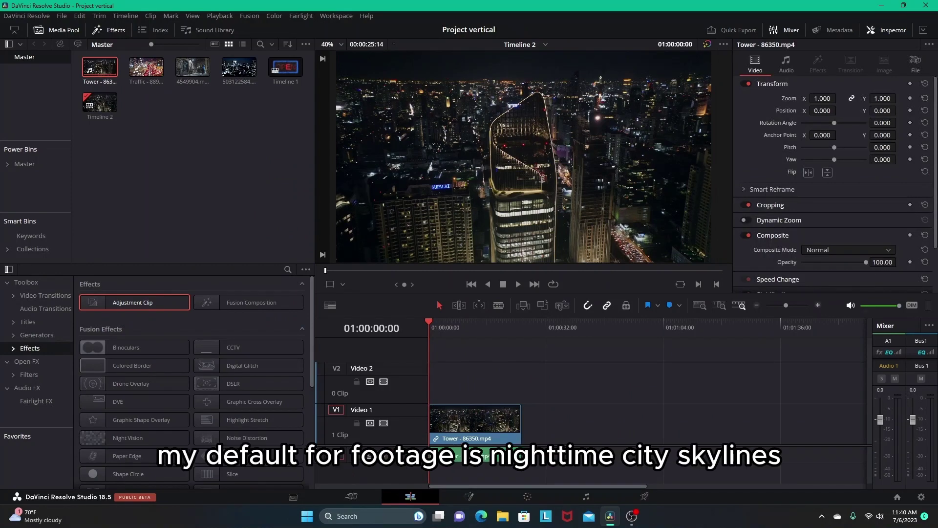
{"action": "left_click", "coordinate": [818, 305]}
{"action": "left_click", "coordinate": [537, 420]}
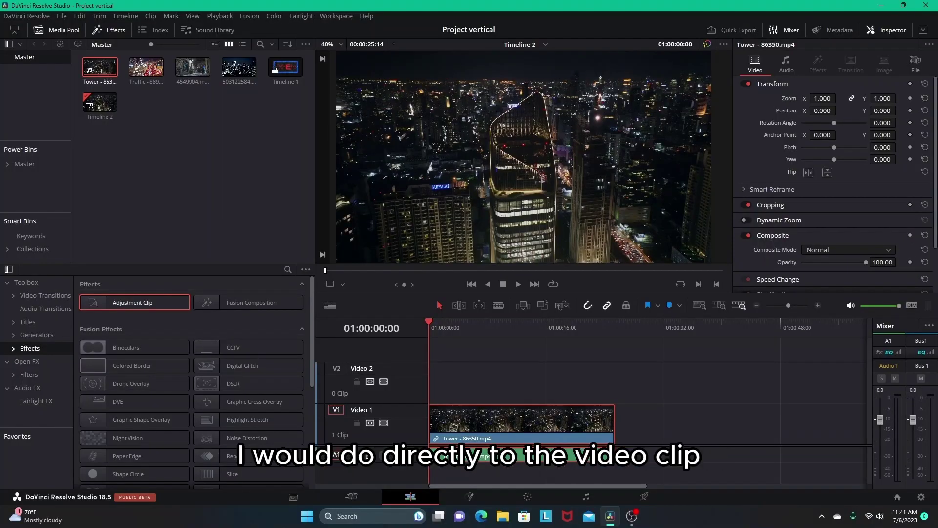
{"action": "key", "text": "ctrl+equal"}
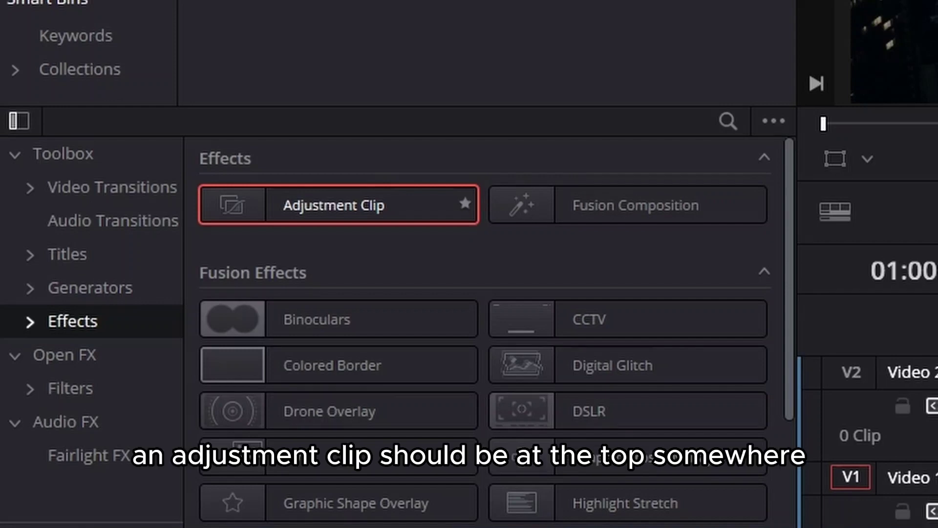
Add an Adjustment Clip effect at the start of Video 2, directly above the Tower clip
{"action": "left_click_drag", "start_coordinate": [339, 205], "coordinate": [393, 361]}
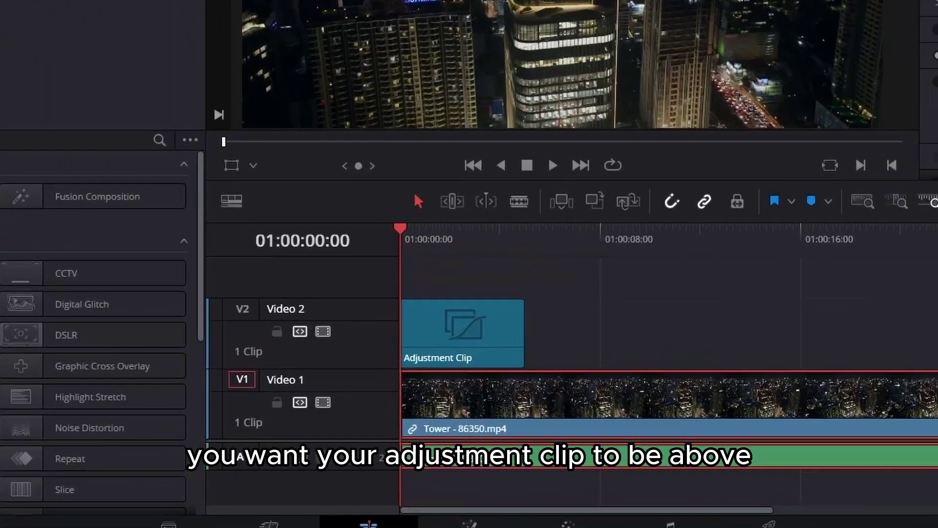
{"action": "left_click", "coordinate": [431, 237]}
{"action": "left_click", "coordinate": [463, 334]}
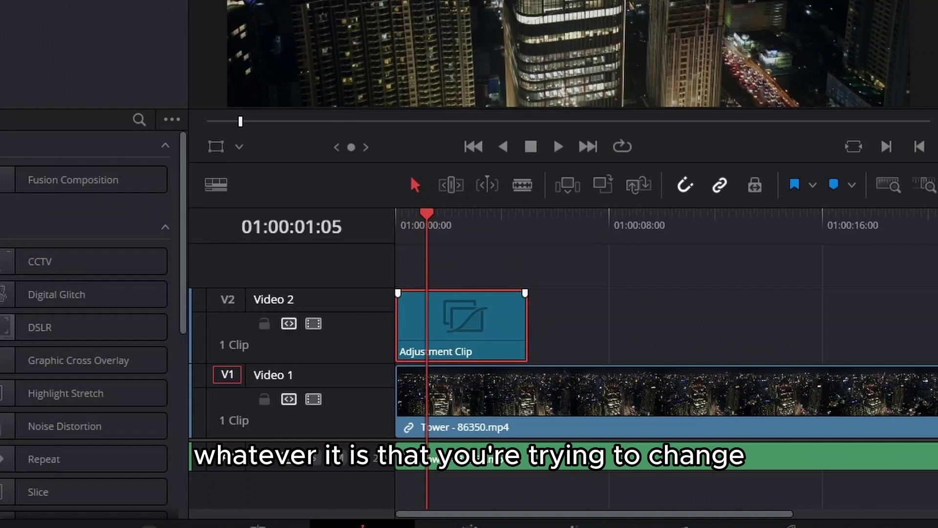
Extend the adjustment clip's end on Video 2 to match the full length of the Tower clip
{"action": "left_click_drag", "start_coordinate": [526, 342], "coordinate": [785, 345]}
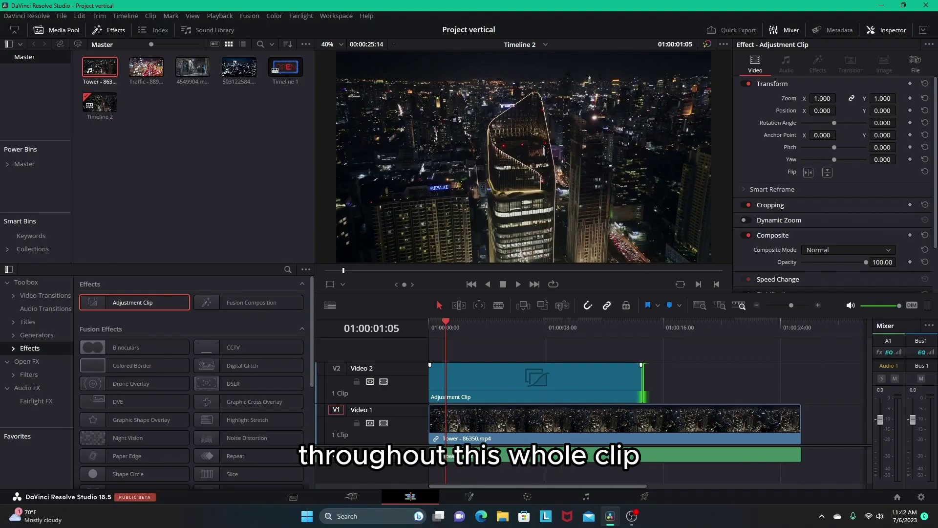
{"action": "left_click_drag", "start_coordinate": [642, 386], "coordinate": [801, 387]}
{"action": "left_click", "coordinate": [685, 384]}
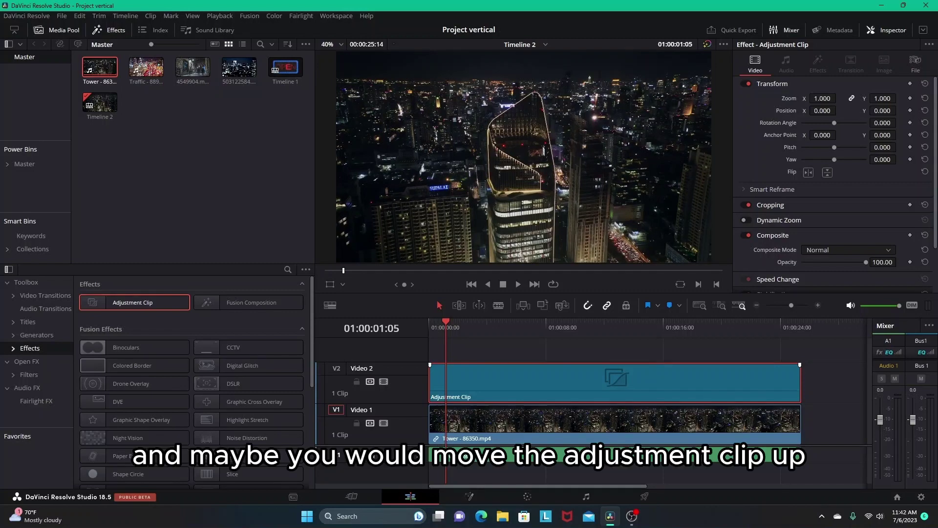
Move the adjustment clip up to Video 4 and bring it back down to Video 2
{"action": "mouse_move", "coordinate": [501, 375]}
{"action": "left_mouse_down"}
{"action": "mouse_move", "coordinate": [501, 337]}
{"action": "mouse_move", "coordinate": [501, 363]}
{"action": "left_mouse_up"}
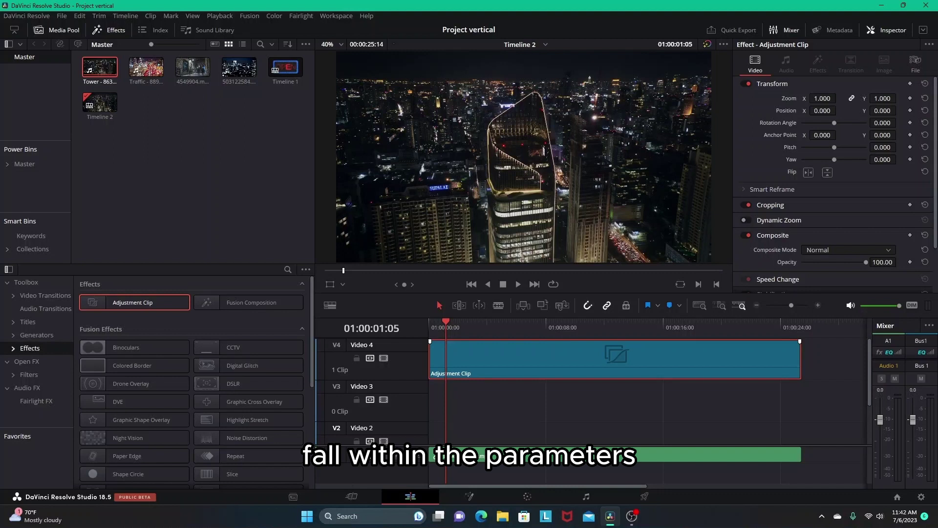
{"action": "left_click_drag", "start_coordinate": [528, 368], "coordinate": [528, 410]}
{"action": "scroll", "coordinate": [527, 411], "scroll_direction": "down", "scroll_amount": 2}
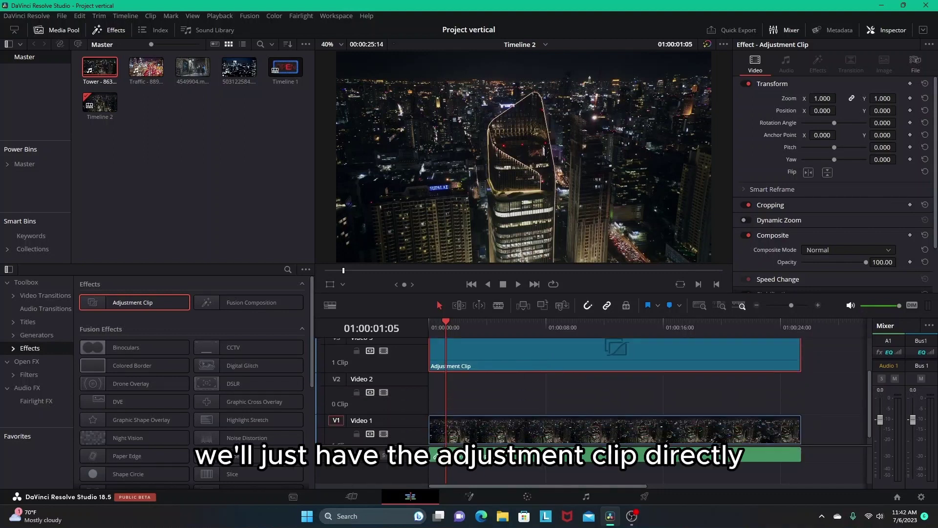
{"action": "left_click_drag", "start_coordinate": [528, 364], "coordinate": [528, 387]}
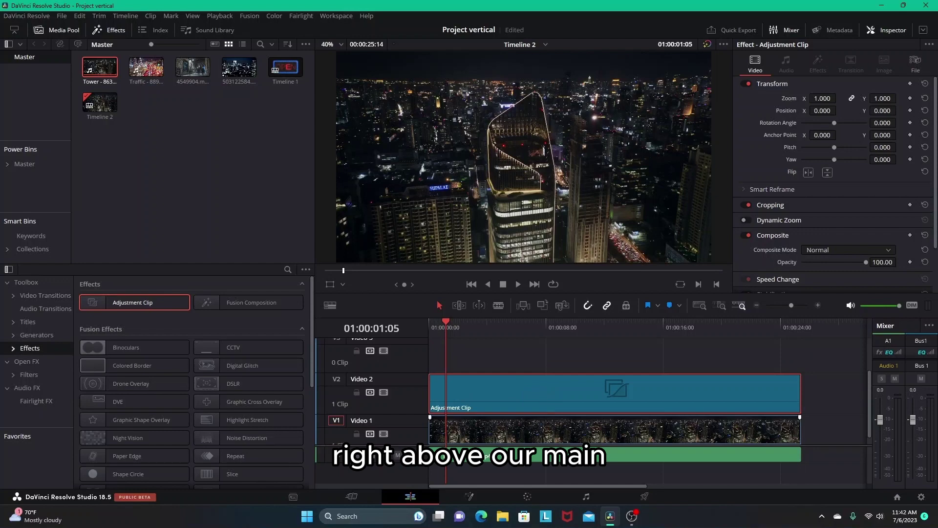
Disable the Video 2 track, view the Tower clip on the Color page, and re-enable the track back on the Edit page
{"action": "left_click", "coordinate": [528, 428]}
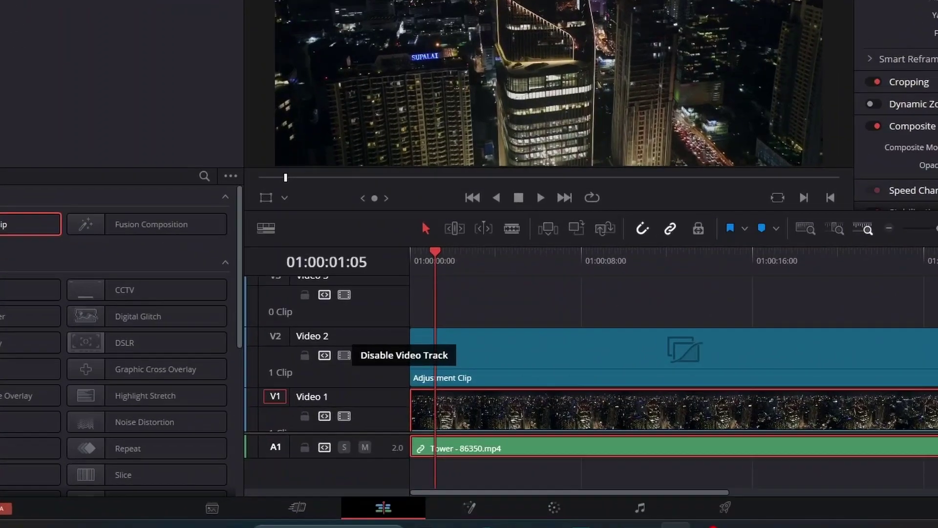
{"action": "left_click", "coordinate": [384, 392]}
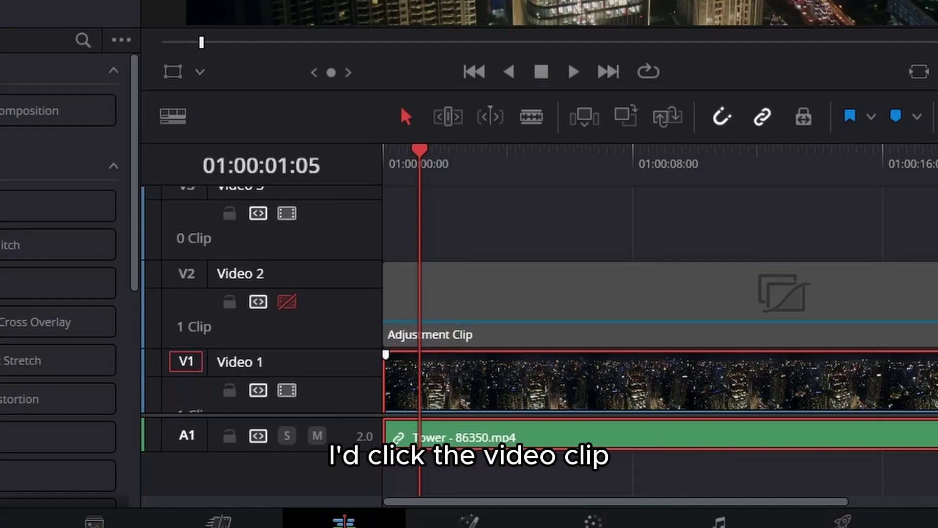
{"action": "left_click", "coordinate": [593, 521]}
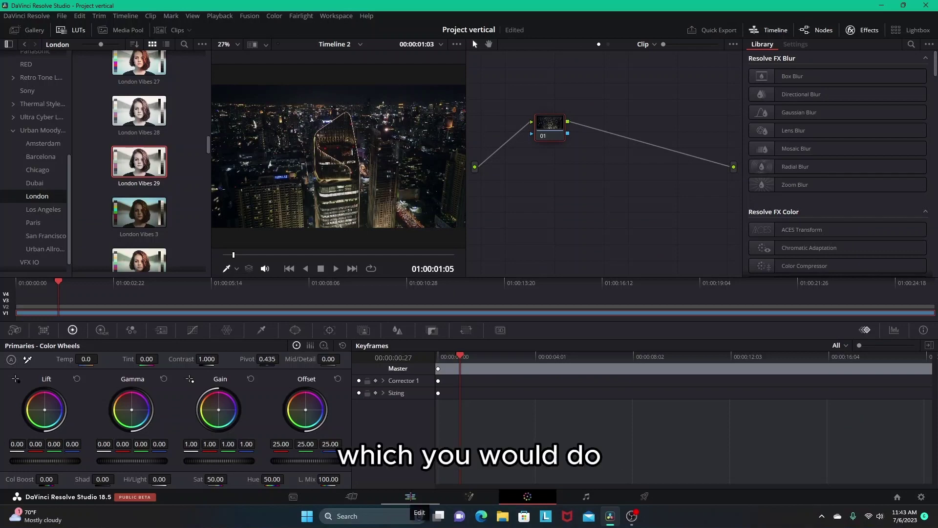
{"action": "left_click", "coordinate": [410, 497]}
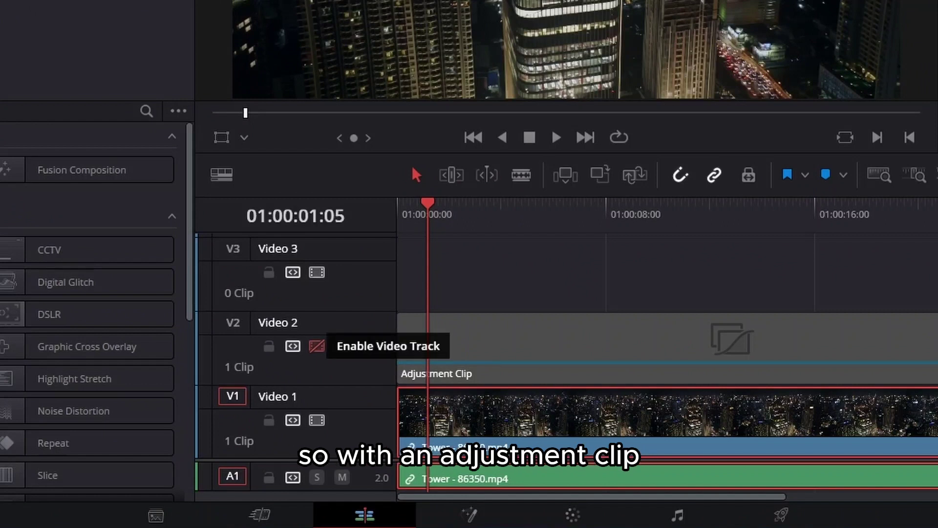
{"action": "left_click", "coordinate": [317, 346]}
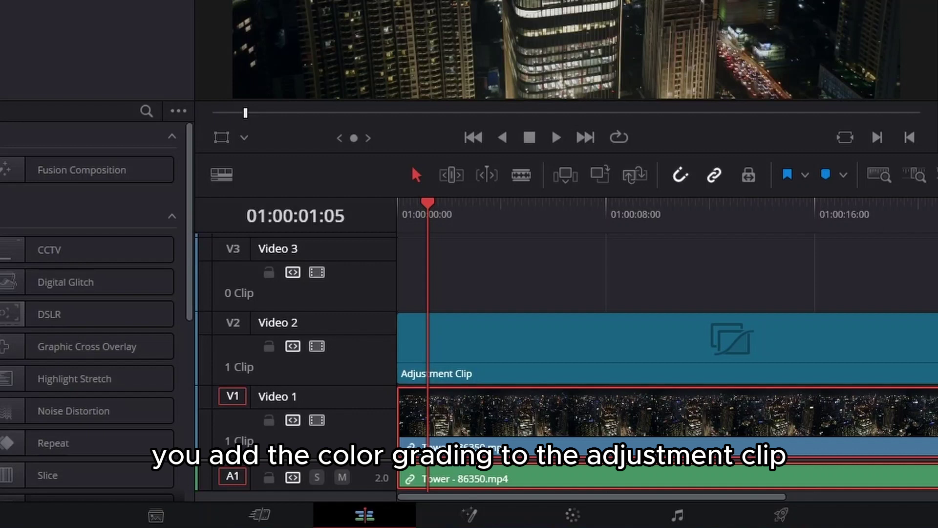
Apply the London Vibes 29 LUT to the adjustment clip on the Color page and return to the Edit page
{"action": "left_click", "coordinate": [510, 205]}
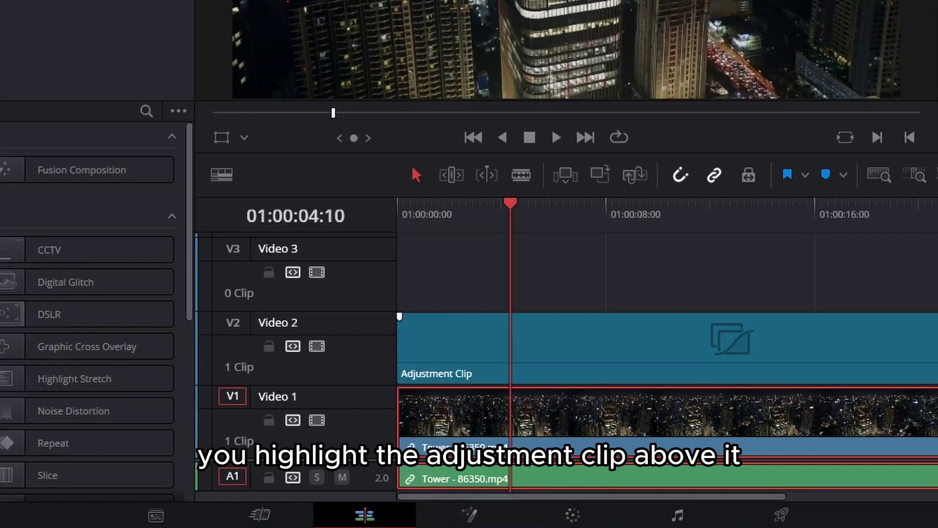
{"action": "left_click", "coordinate": [730, 348]}
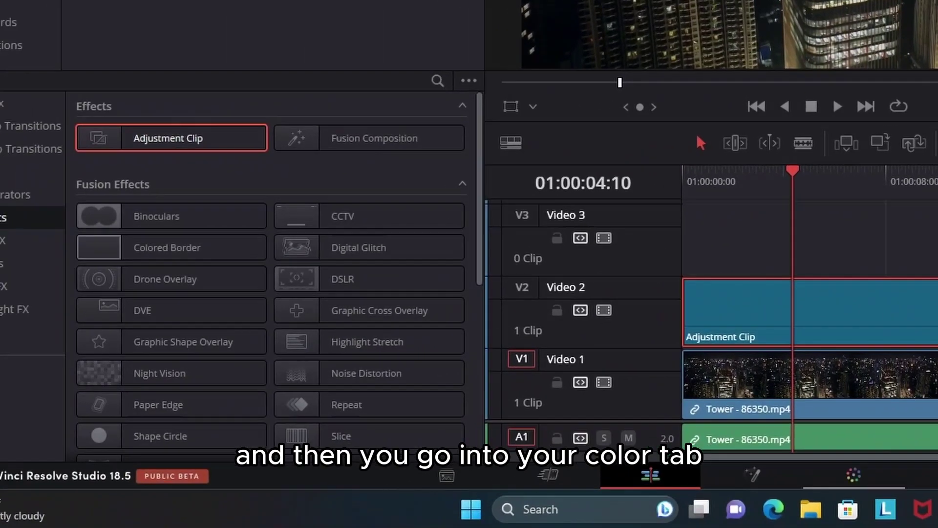
{"action": "left_click", "coordinate": [573, 514]}
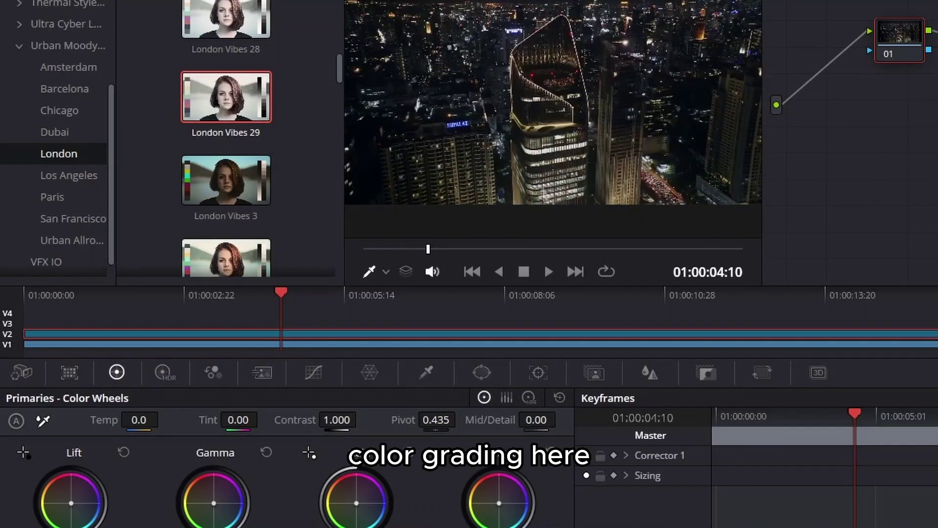
{"action": "double_click", "coordinate": [226, 97]}
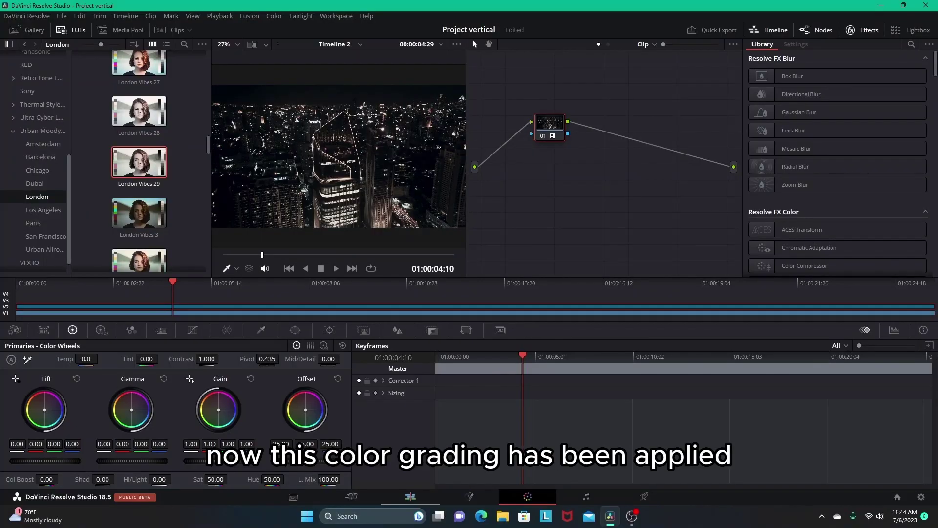
{"action": "left_click", "coordinate": [411, 497]}
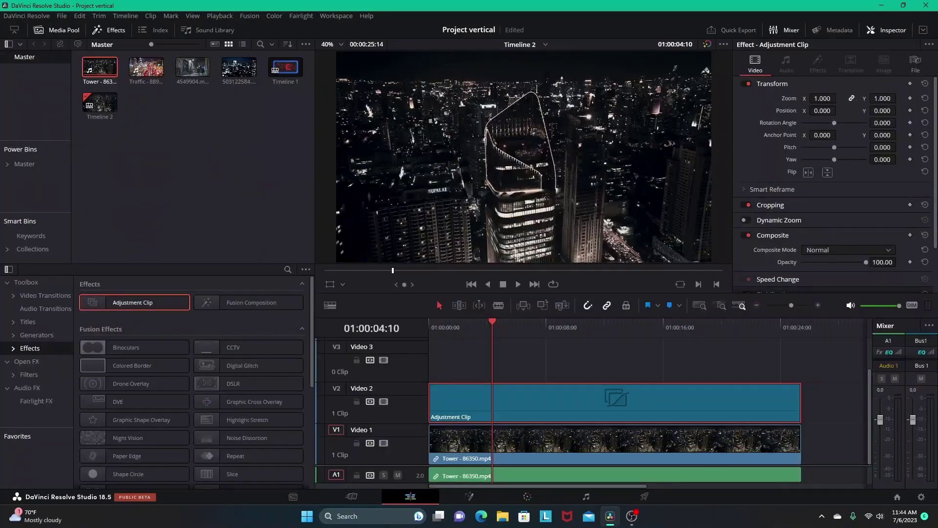
Shorten the graded adjustment clip by trimming its end back to about 6 seconds
{"action": "left_click", "coordinate": [586, 444]}
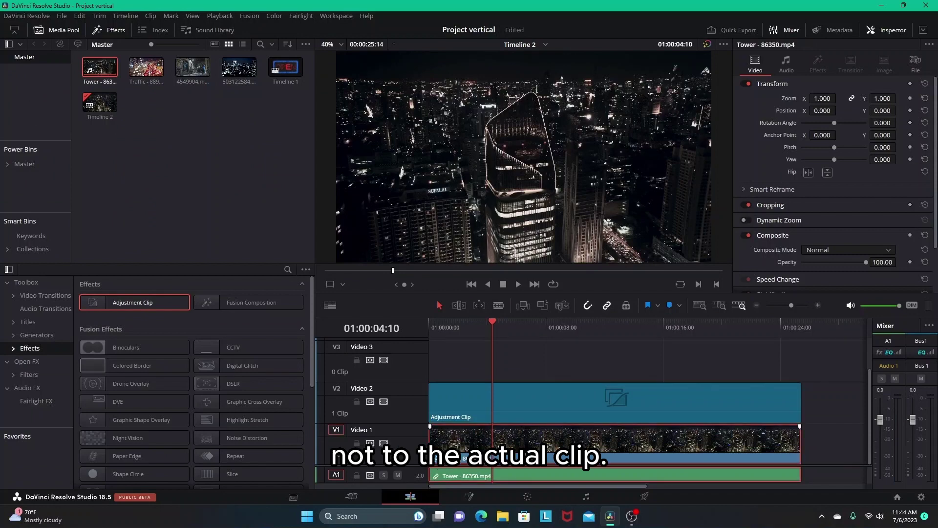
{"action": "left_click", "coordinate": [586, 403]}
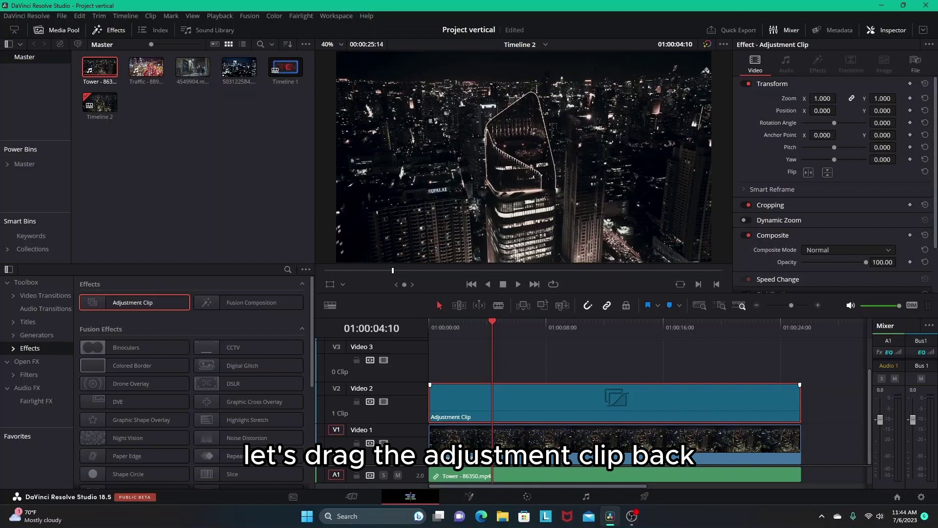
{"action": "left_click_drag", "start_coordinate": [801, 416], "coordinate": [522, 416]}
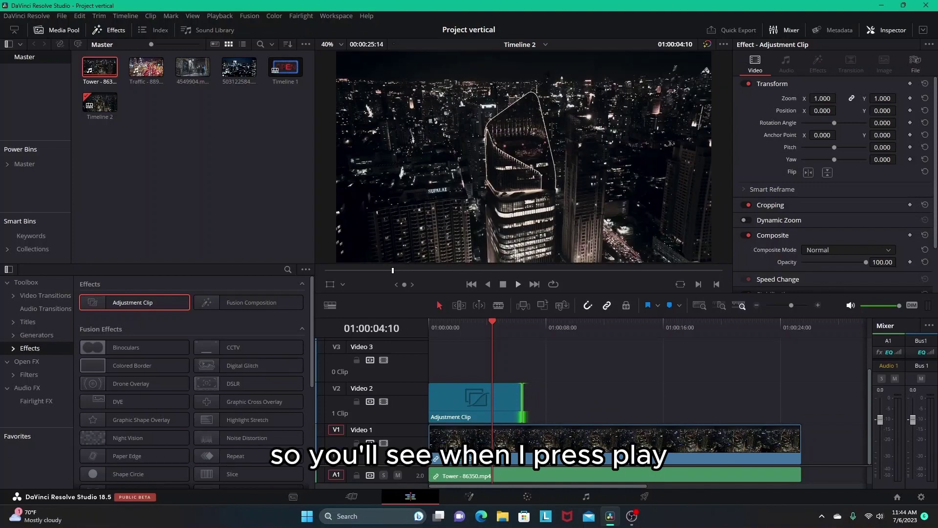
Play the timeline past the end of the adjustment clip to compare graded and ungraded footage, and return near the start
{"action": "left_click", "coordinate": [480, 327]}
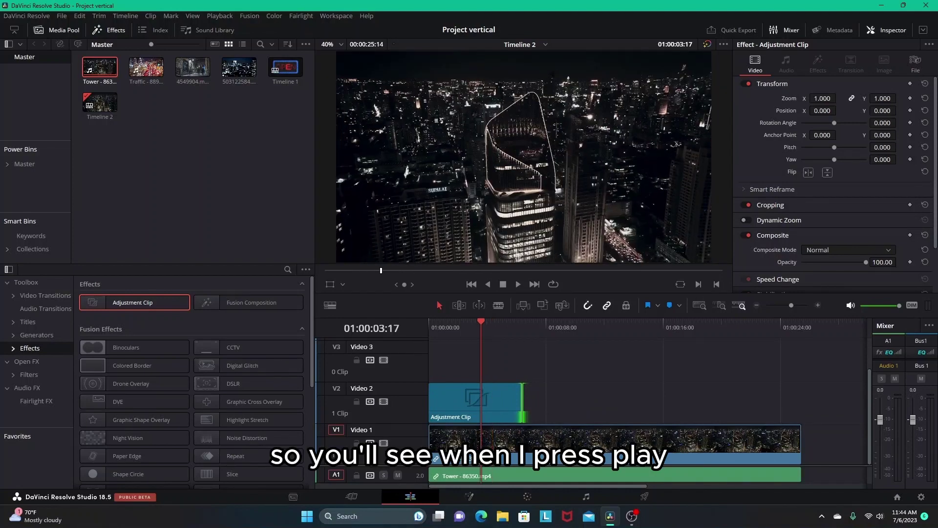
{"action": "left_click", "coordinate": [518, 284]}
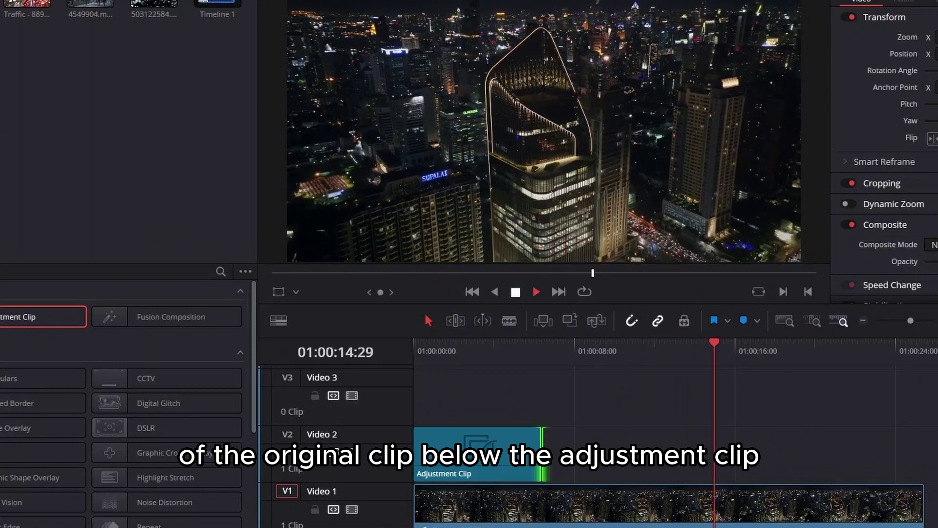
{"action": "key", "text": "space"}
{"action": "left_click", "coordinate": [427, 350]}
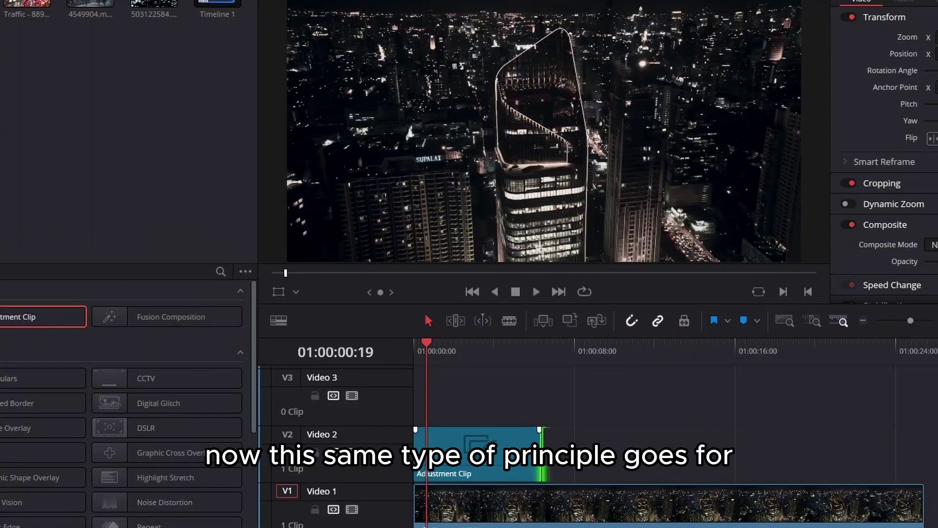
Shift the adjustment clip along Video 2 and trim its start so it spans about 01:00:03:21 to 01:00:08:00
{"action": "left_click_drag", "start_coordinate": [489, 457], "coordinate": [553, 457]}
{"action": "left_click_drag", "start_coordinate": [454, 455], "coordinate": [489, 455]}
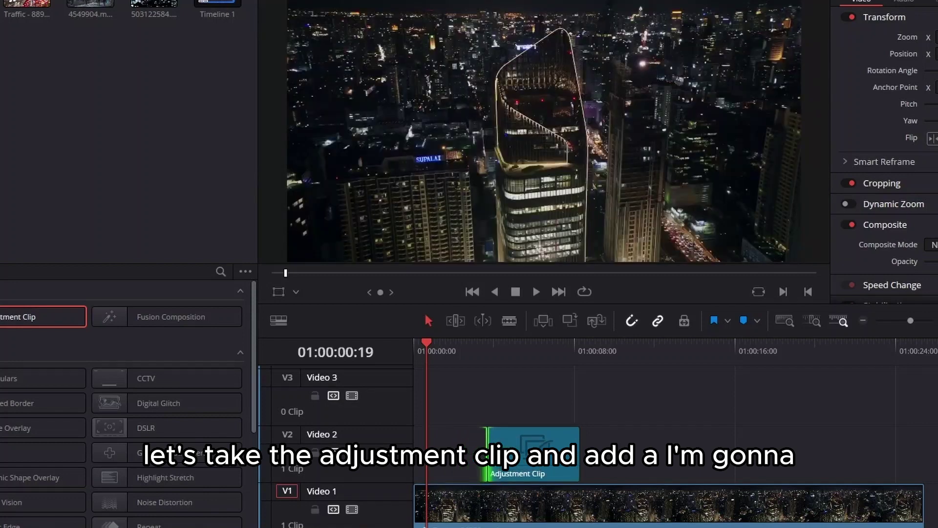
Keyframe the adjustment clip's Transform settings at its start, 01:00:03:21, and set Zoom to 1.760 at 01:00:05:27
{"action": "key", "text": "Down"}
{"action": "left_click", "coordinate": [519, 456]}
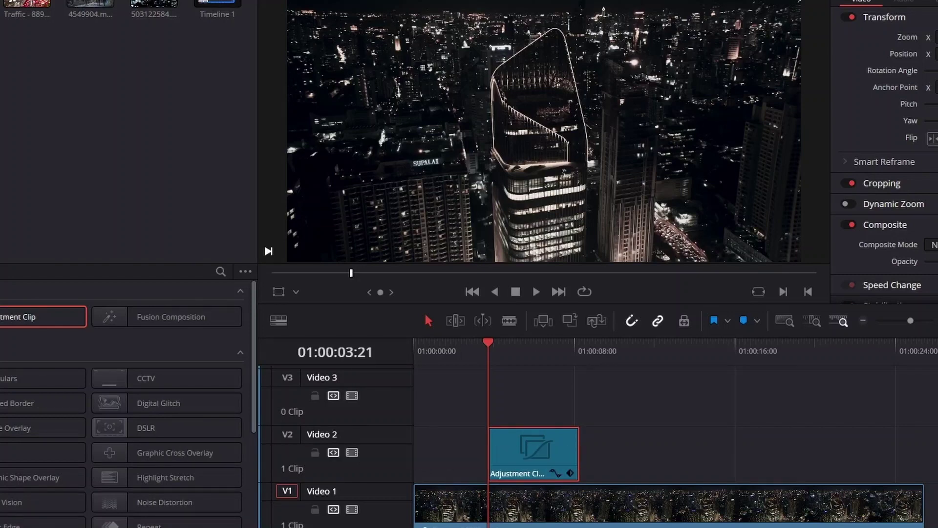
{"action": "left_click_drag", "start_coordinate": [488, 344], "coordinate": [530, 343]}
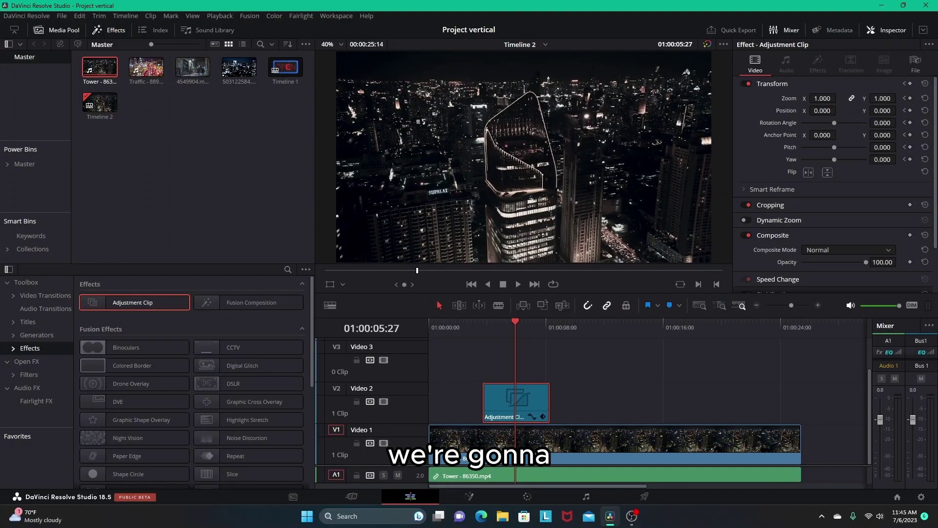
{"action": "left_click_drag", "start_coordinate": [825, 98], "coordinate": [871, 98]}
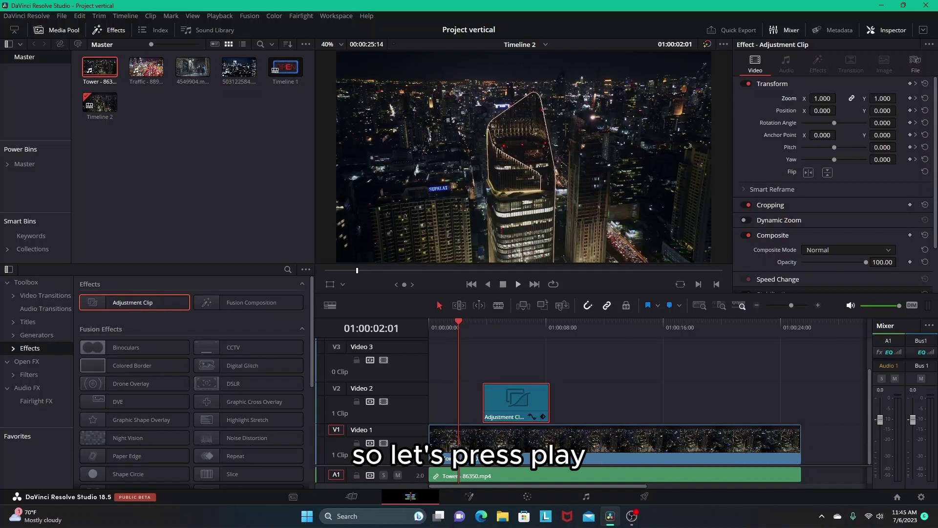
Play the timeline through the adjustment clip's zoom animation and return the playhead to 01:00:02:13
{"action": "key", "text": "space"}
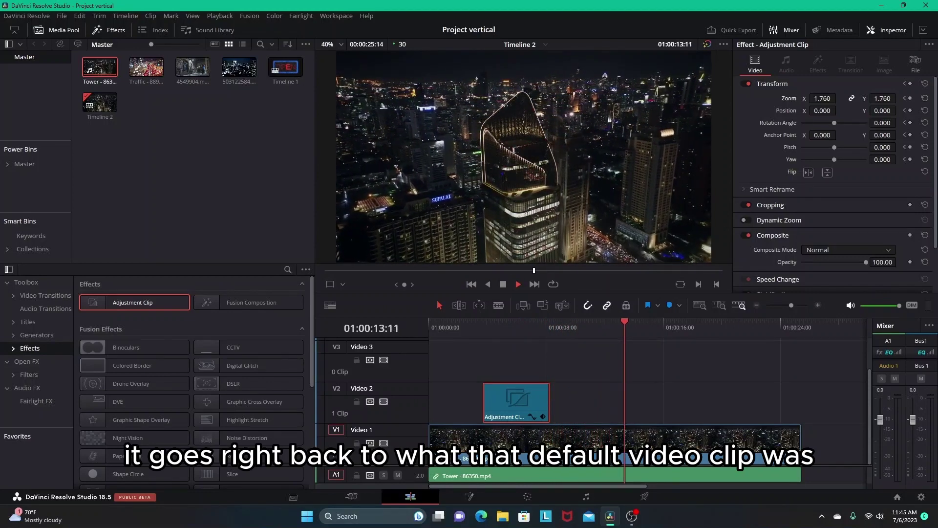
{"action": "key", "text": "space"}
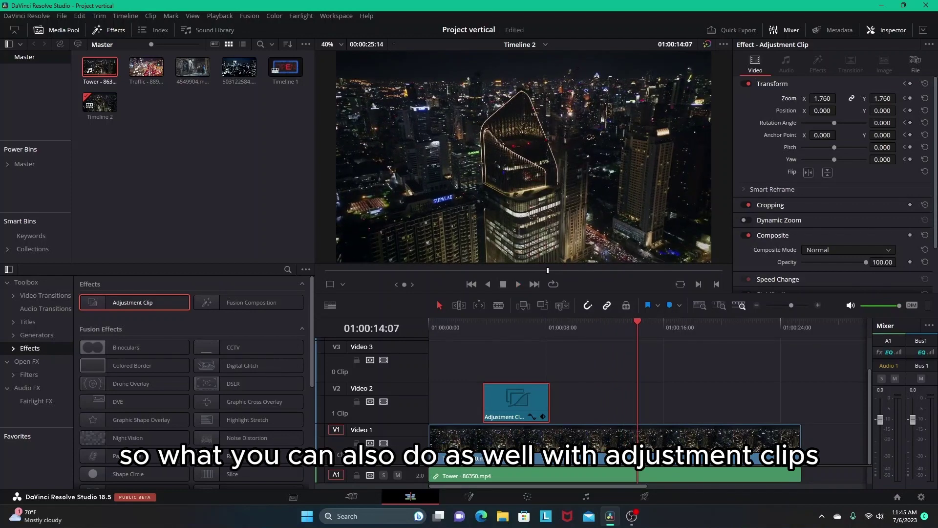
{"action": "left_click", "coordinate": [465, 327]}
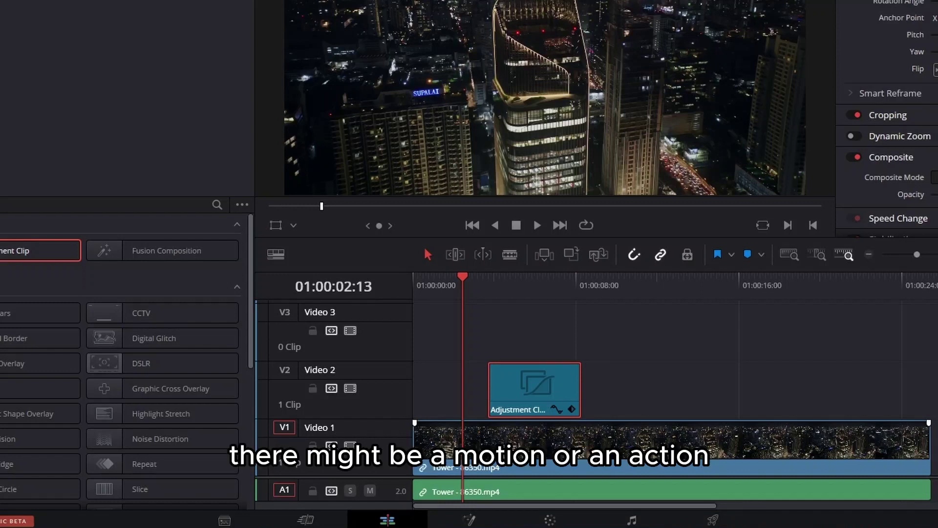
Copy the adjustment clip on Video 2 and paste the copy on the same track at 01:00:16:07
{"action": "left_click", "coordinate": [931, 448]}
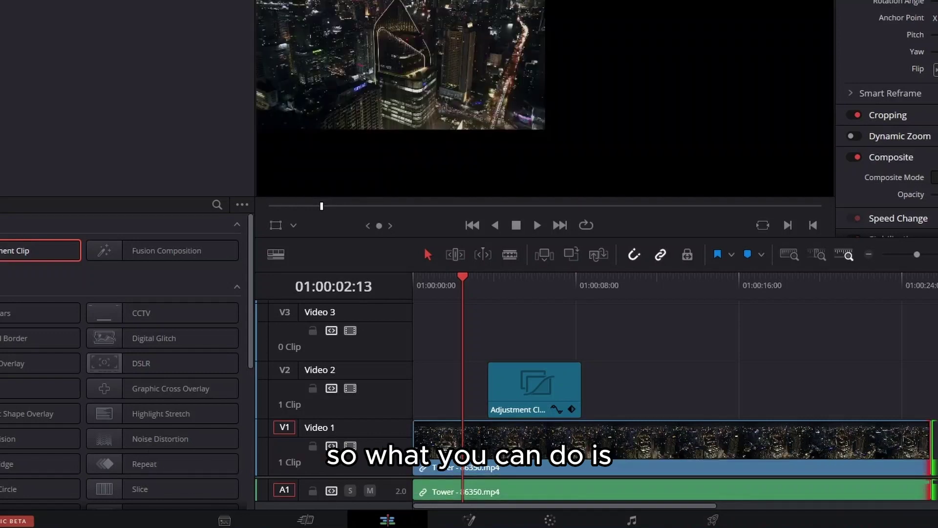
{"action": "key", "text": "Down"}
{"action": "left_click", "coordinate": [535, 388]}
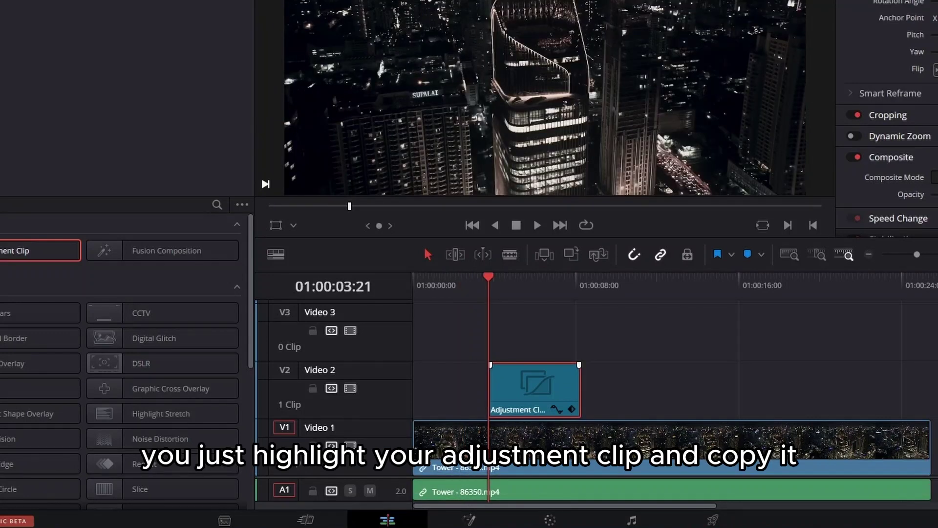
{"action": "right_click", "coordinate": [509, 390]}
{"action": "left_click", "coordinate": [538, 168]}
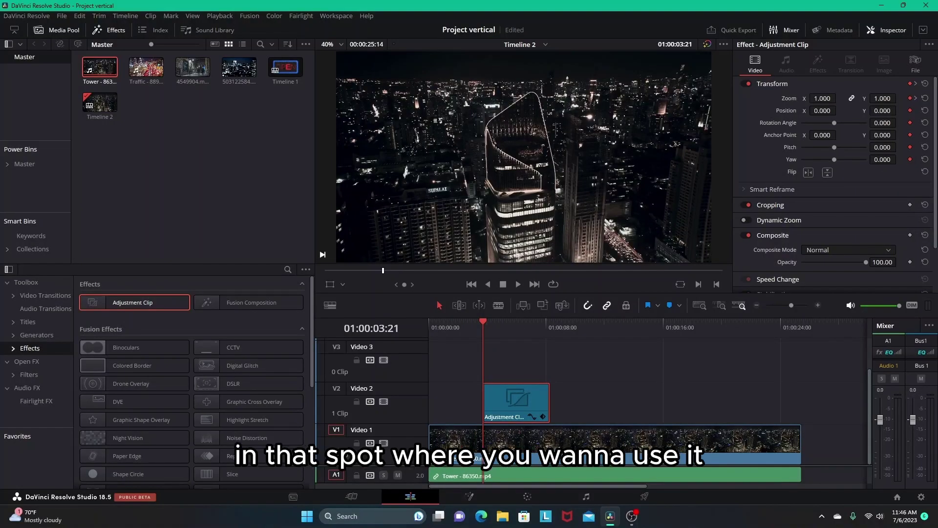
{"action": "left_click_drag", "start_coordinate": [665, 326], "coordinate": [668, 326]}
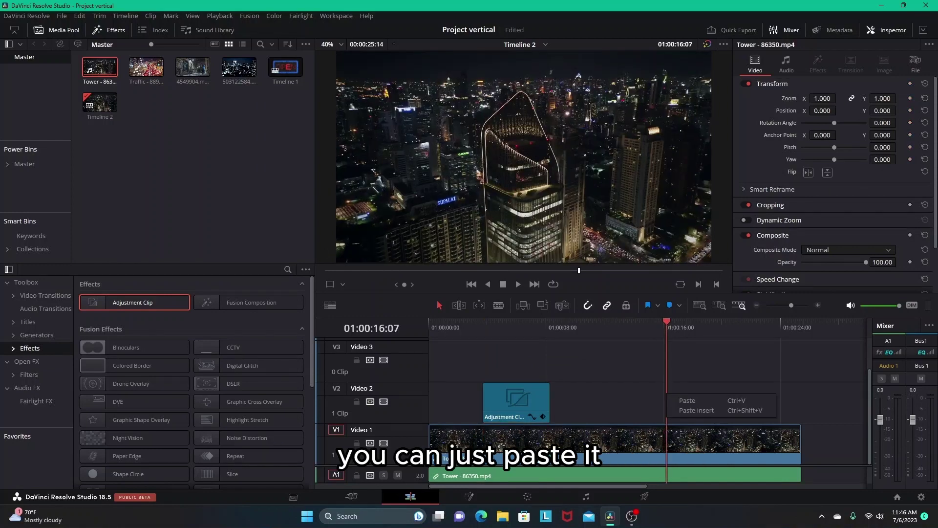
{"action": "right_click", "coordinate": [667, 393]}
{"action": "left_click", "coordinate": [689, 401]}
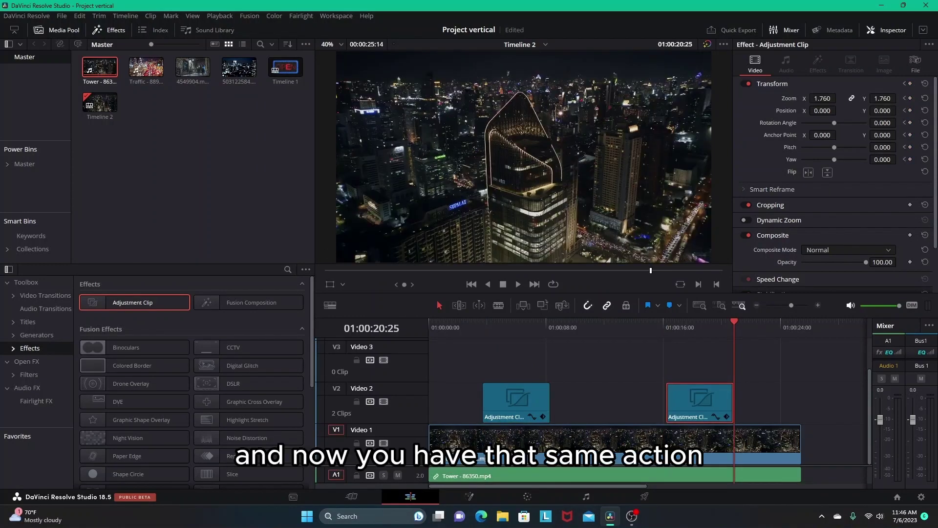
Play the timeline from 01:00:15:00 through the pasted adjustment clip to check its grade and zoom
{"action": "left_click", "coordinate": [649, 327]}
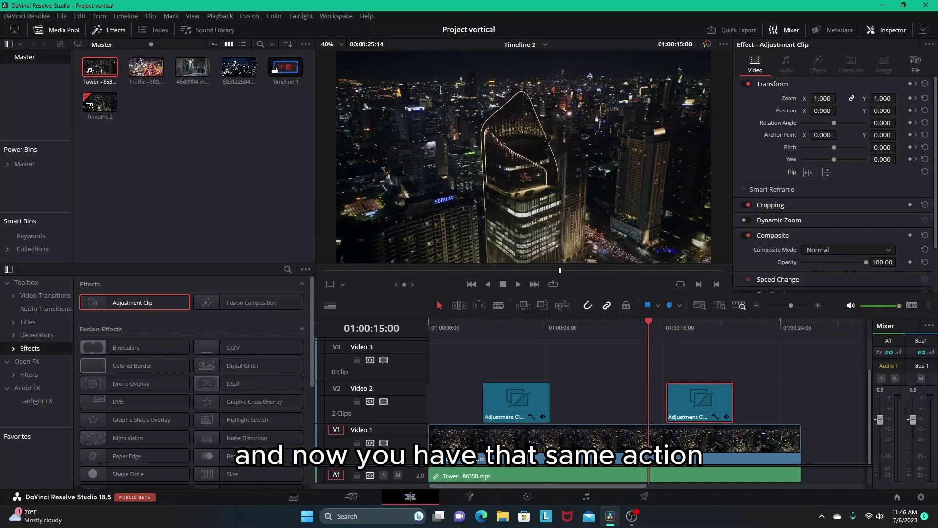
{"action": "key", "text": "space"}
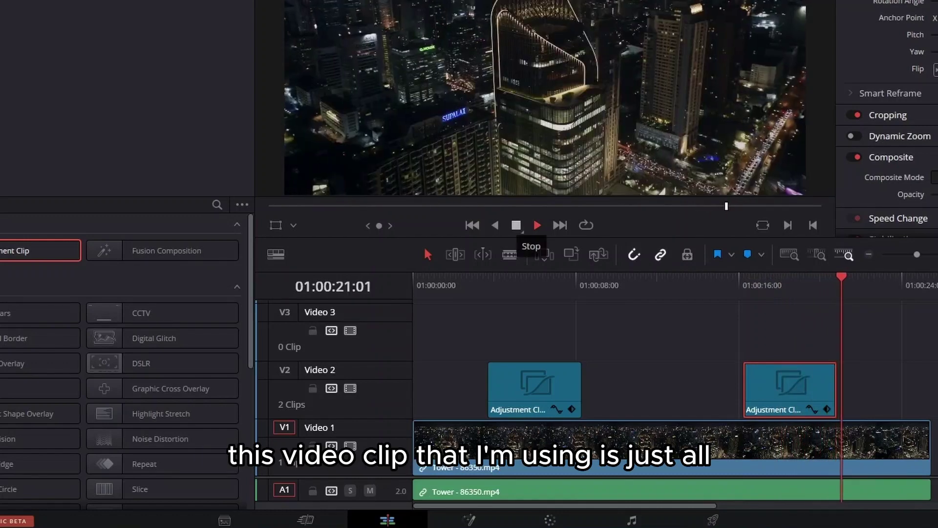
{"action": "left_click", "coordinate": [518, 227]}
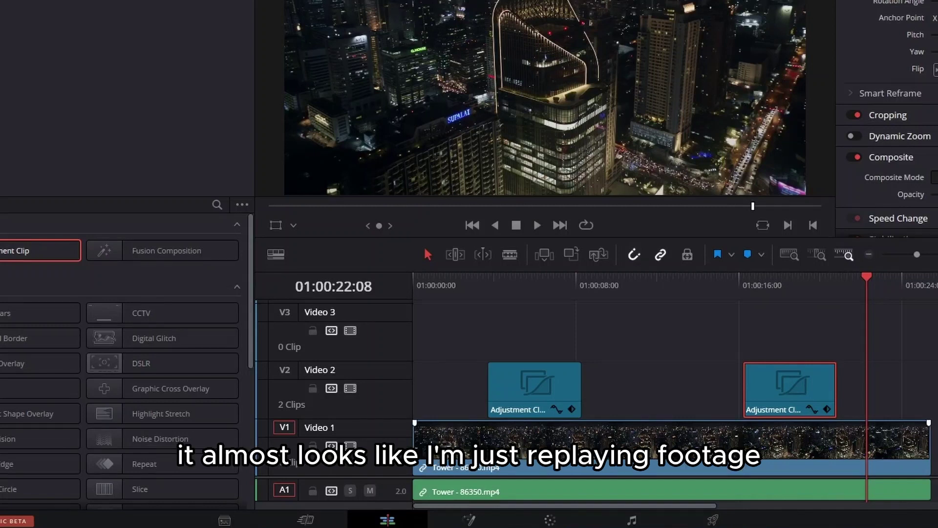
Append 4549904.mp4 to Video 1 directly after the tower clip and select it with the playhead over its opening part
{"action": "scroll", "coordinate": [672, 440], "scroll_direction": "right", "scroll_amount": 7}
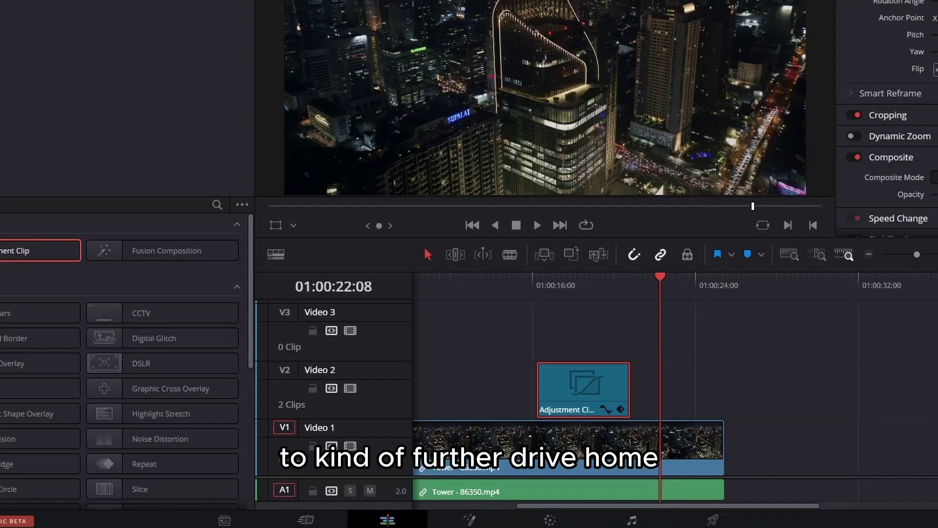
{"action": "left_click_drag", "start_coordinate": [4, 63], "coordinate": [732, 439]}
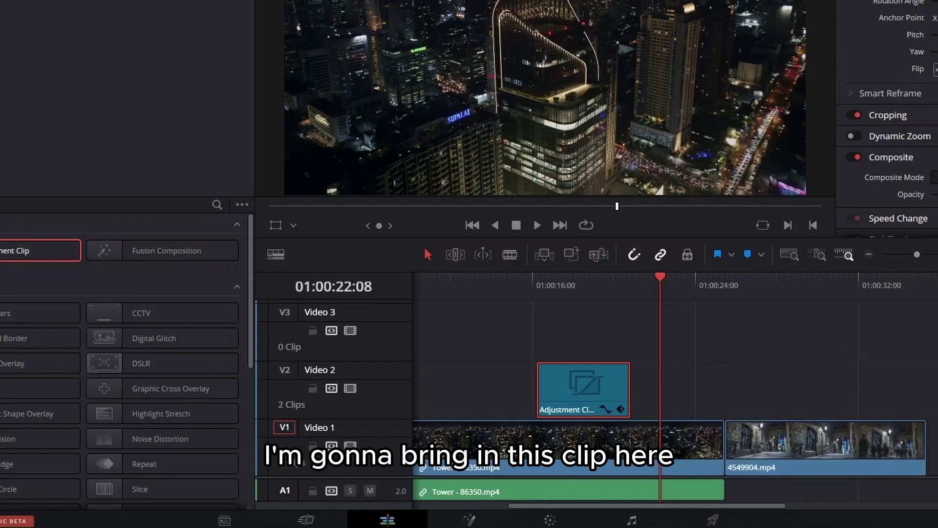
{"action": "left_click", "coordinate": [748, 285]}
{"action": "left_click", "coordinate": [792, 444]}
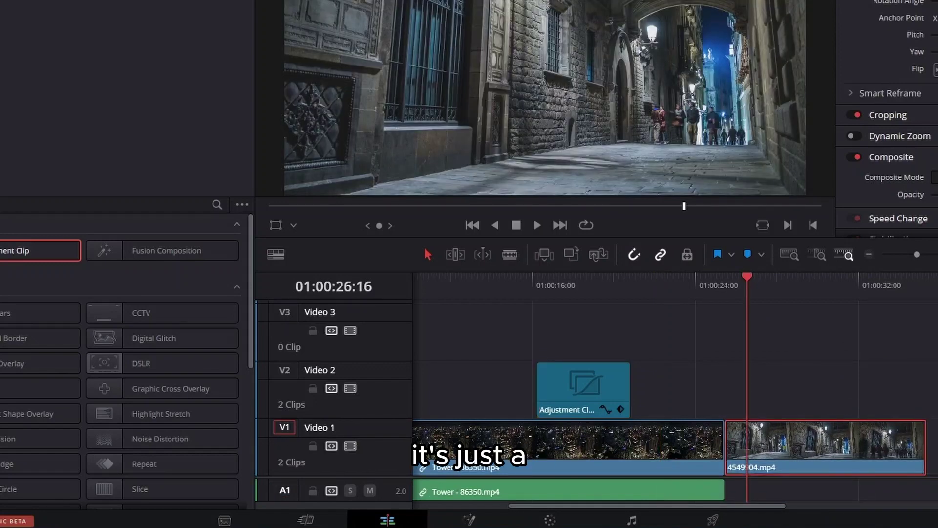
Play the ungraded corridor footage of 4549904.mp4 and replay it from 01:00:26:13
{"action": "key", "text": "space"}
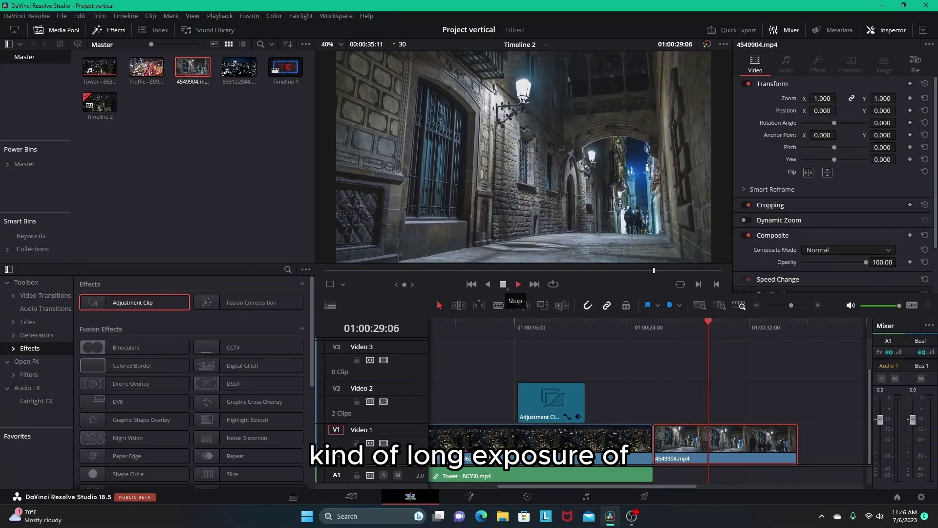
{"action": "left_click", "coordinate": [503, 285]}
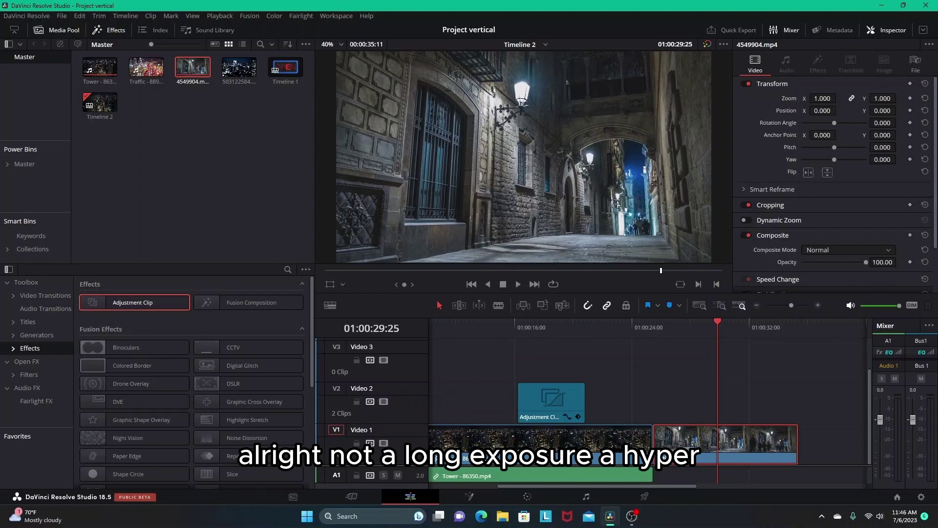
{"action": "left_click", "coordinate": [668, 327]}
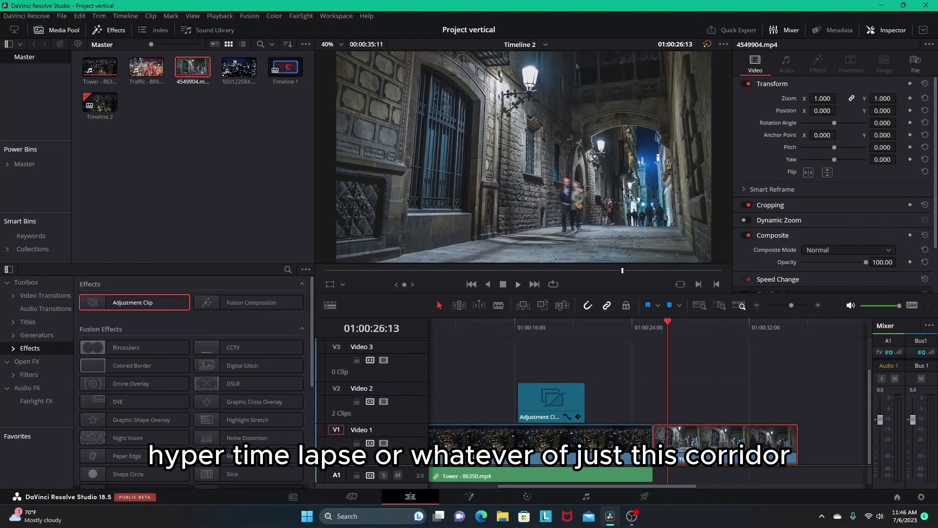
{"action": "key", "text": "space"}
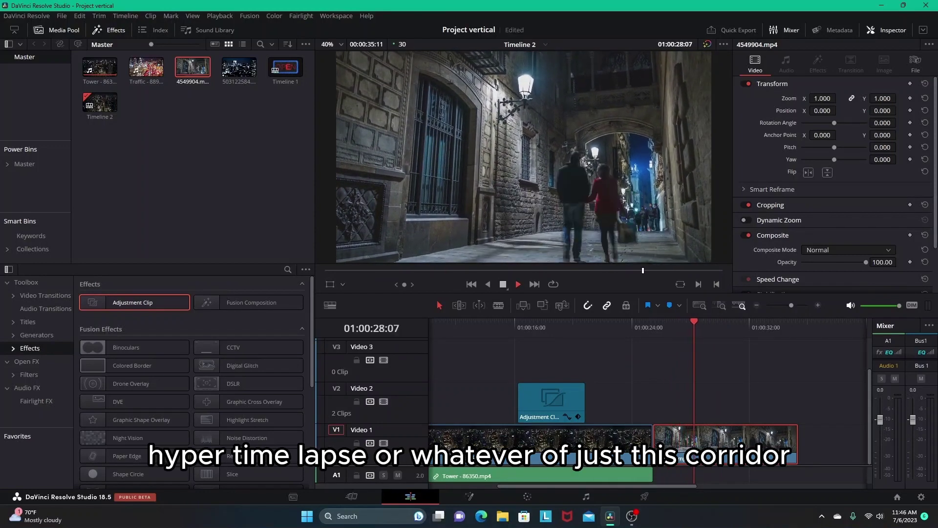
{"action": "key", "text": "space"}
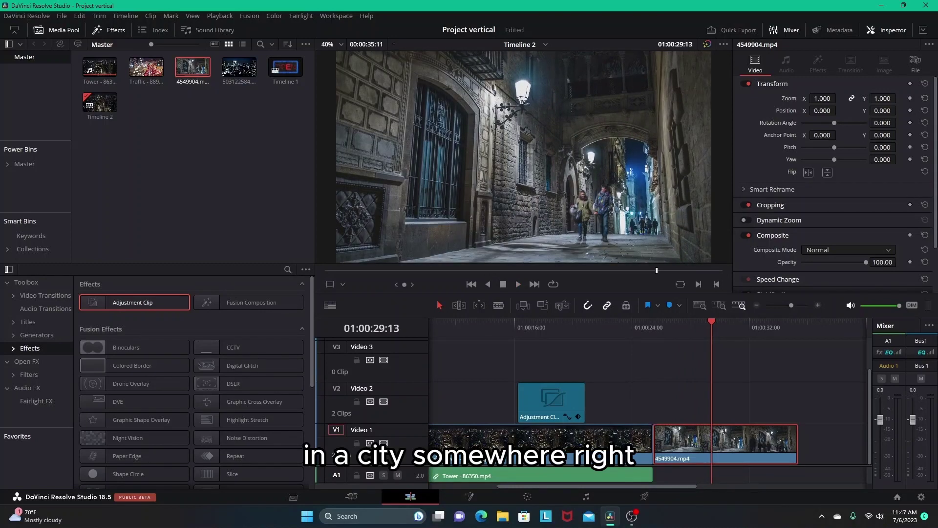
Paste the copied adjustment clip on Video 2 above 4549904.mp4 at 01:00:26:15 and nudge it slightly toward the timeline's end
{"action": "left_click", "coordinate": [669, 323]}
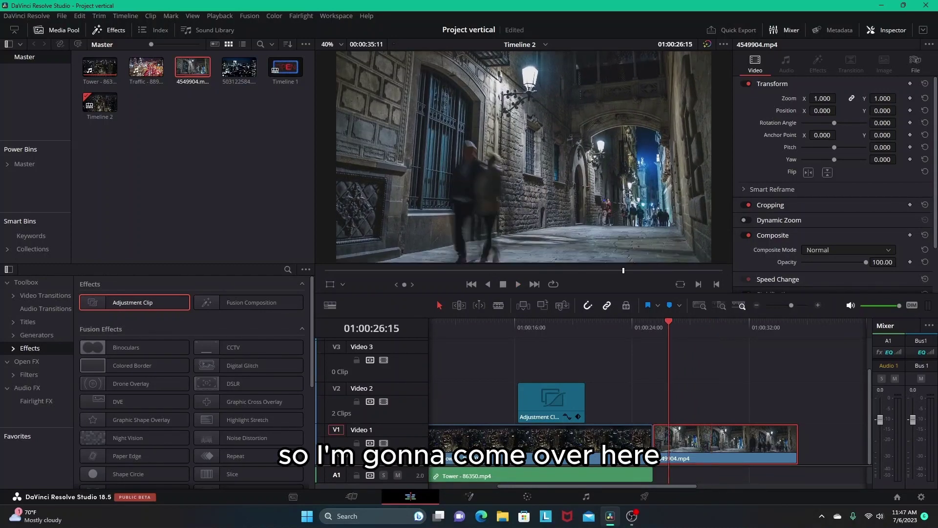
{"action": "right_click", "coordinate": [679, 395]}
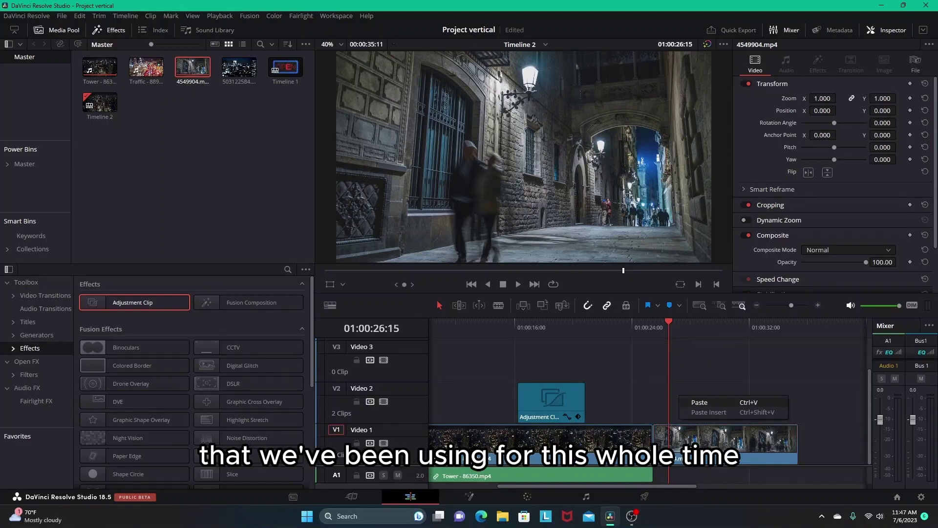
{"action": "left_click", "coordinate": [699, 403]}
{"action": "left_click_drag", "start_coordinate": [699, 403], "coordinate": [709, 401]}
Play from the start of 4549904.mp4 at 01:00:25:14 past the end of the adjustment clip above it
{"action": "left_click", "coordinate": [654, 327]}
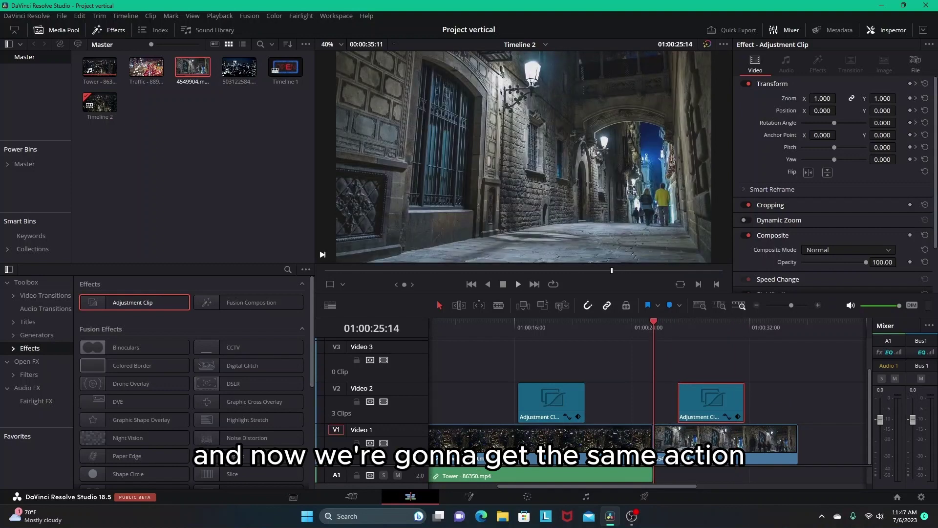
{"action": "left_click", "coordinate": [518, 284]}
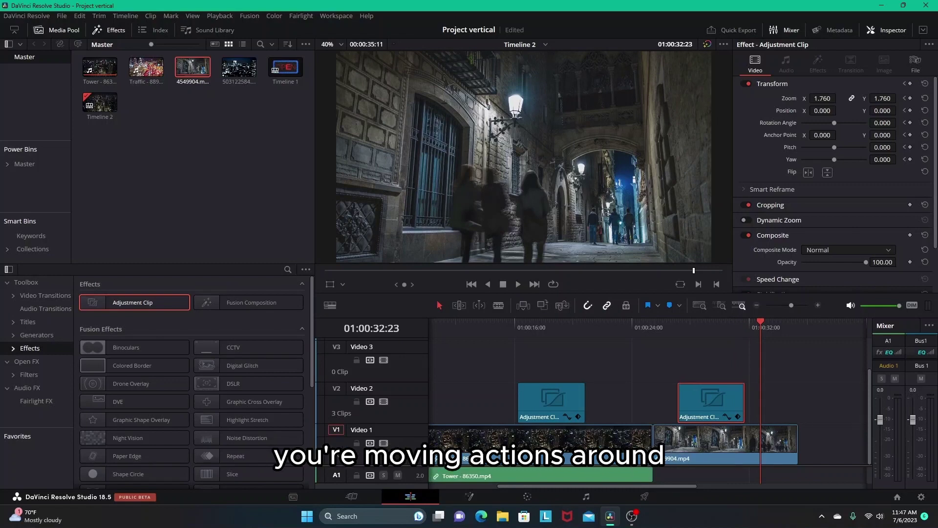
{"action": "left_click", "coordinate": [519, 329]}
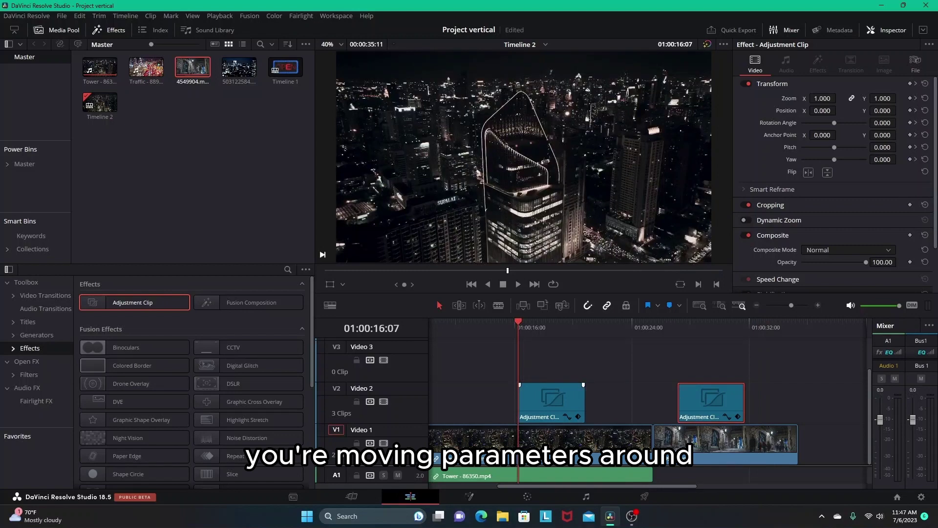
{"action": "left_click", "coordinate": [541, 401]}
{"action": "right_click", "coordinate": [541, 401]}
{"action": "left_click", "coordinate": [482, 367]}
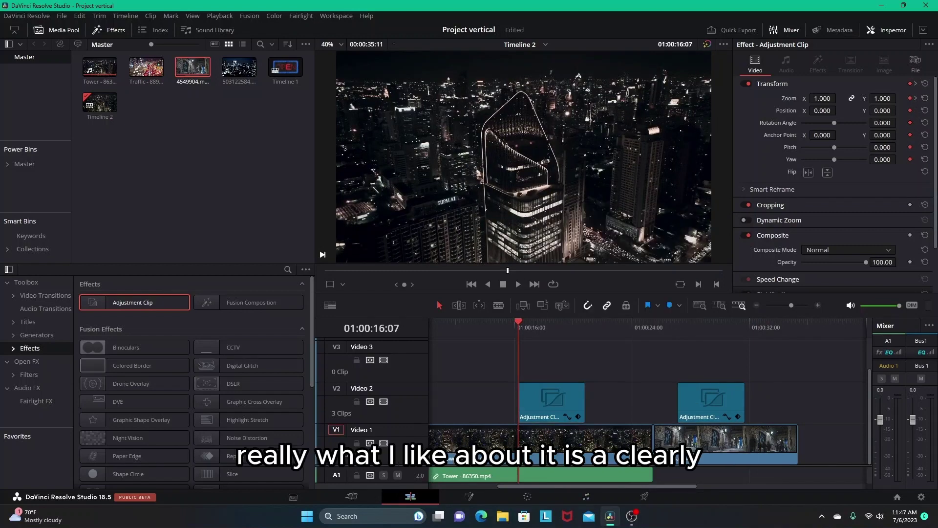
Select the first adjustment clip on Video 2, view its frame at 01:00:05:26, and return the playhead to the timeline start
{"action": "scroll", "coordinate": [514, 402], "scroll_direction": "left", "scroll_amount": 5}
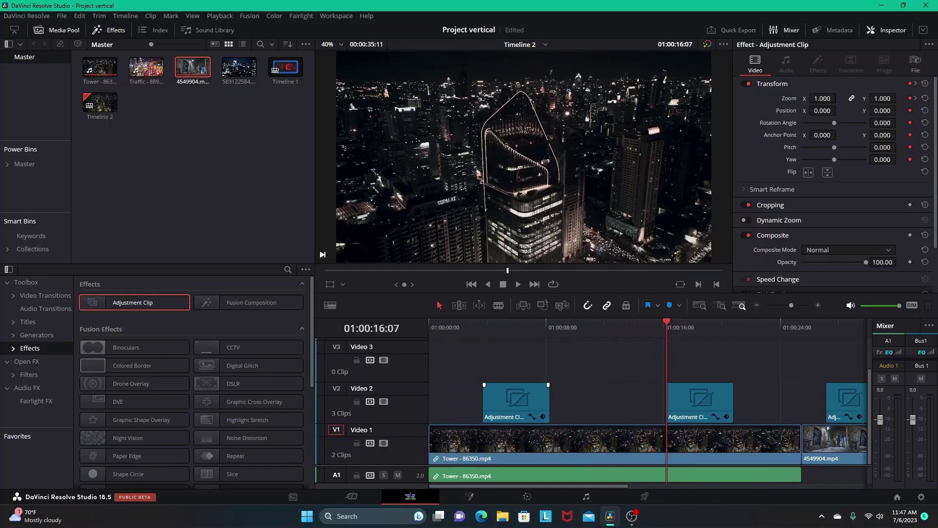
{"action": "left_click", "coordinate": [452, 327]}
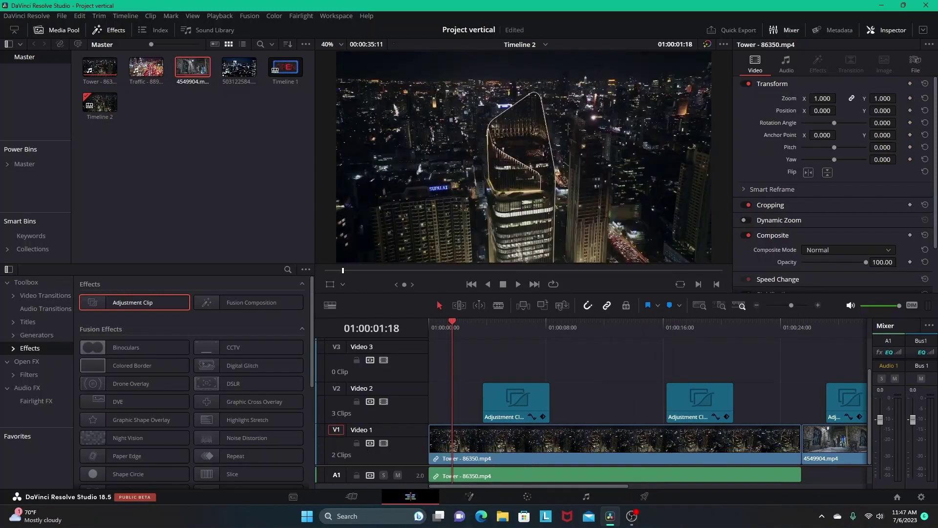
{"action": "left_click", "coordinate": [429, 327]}
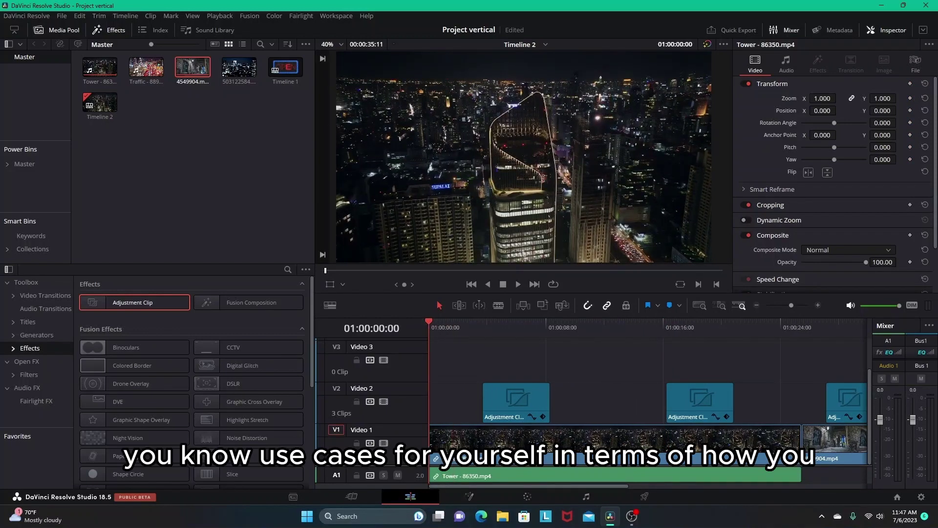
{"action": "left_click", "coordinate": [468, 327]}
{"action": "left_click", "coordinate": [516, 402]}
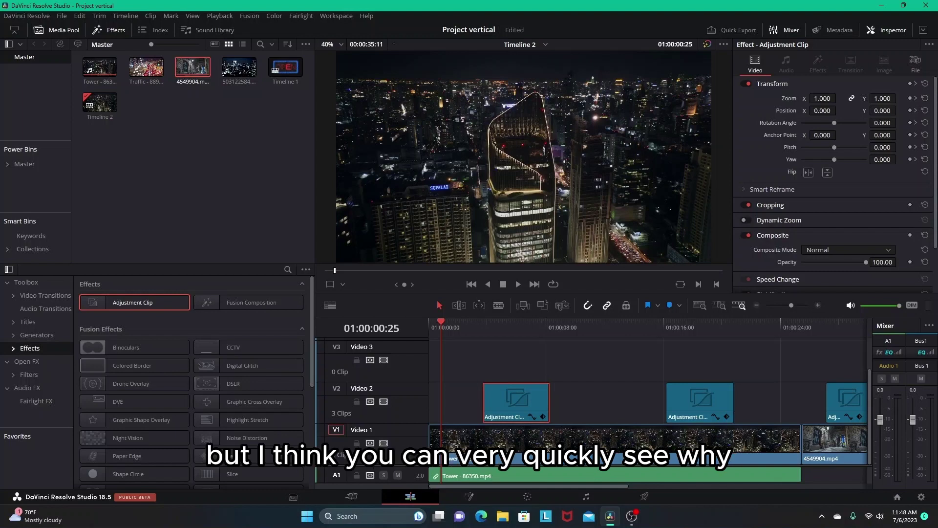
{"action": "left_click", "coordinate": [514, 328]}
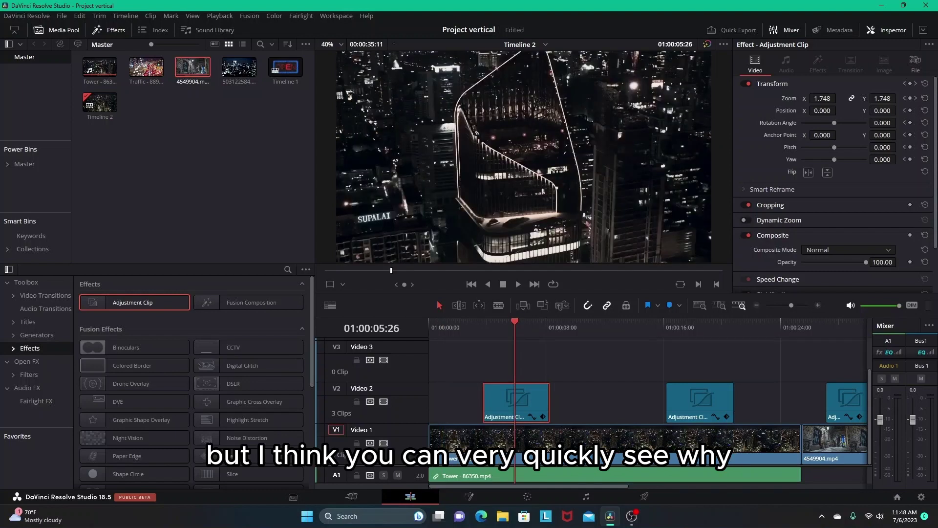
{"action": "left_click_drag", "start_coordinate": [514, 328], "coordinate": [429, 328]}
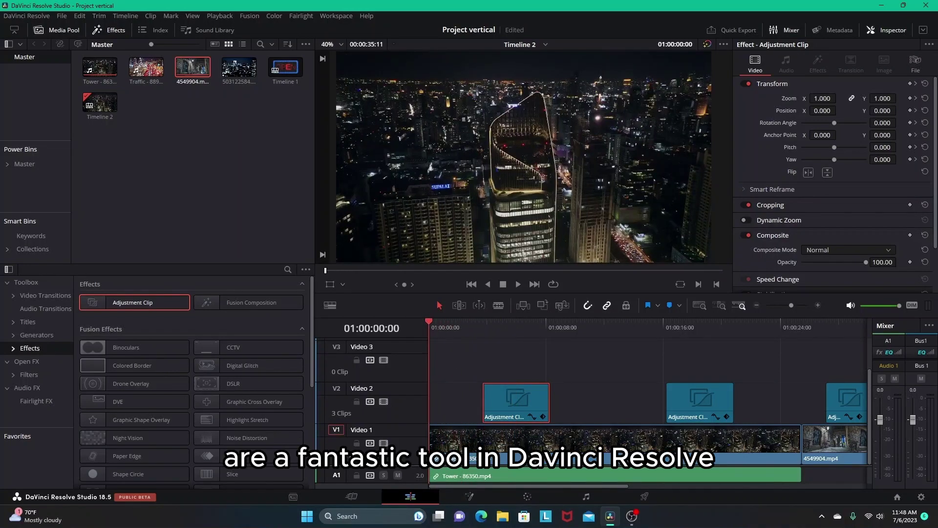